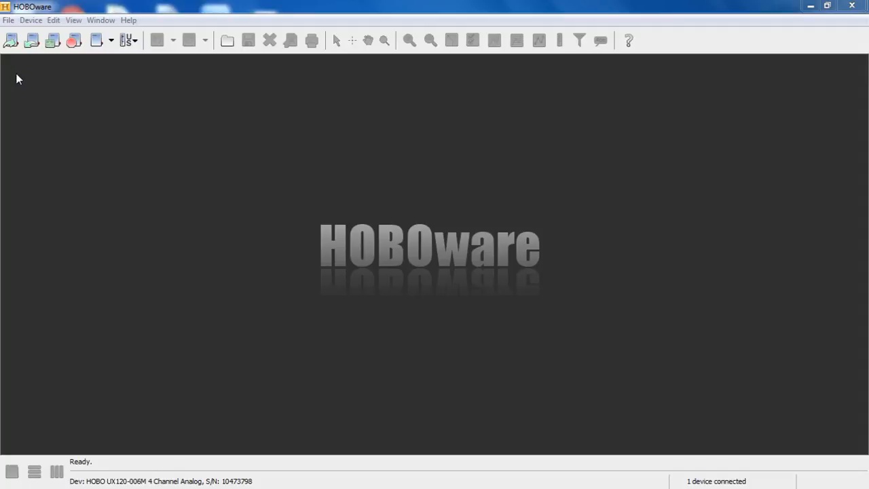
Step: Open the launch settings for the 4 channel analog logger and set sensor 1 to CABLE-ADAP5 (0-5 Volts DC)
left_click(11, 40)
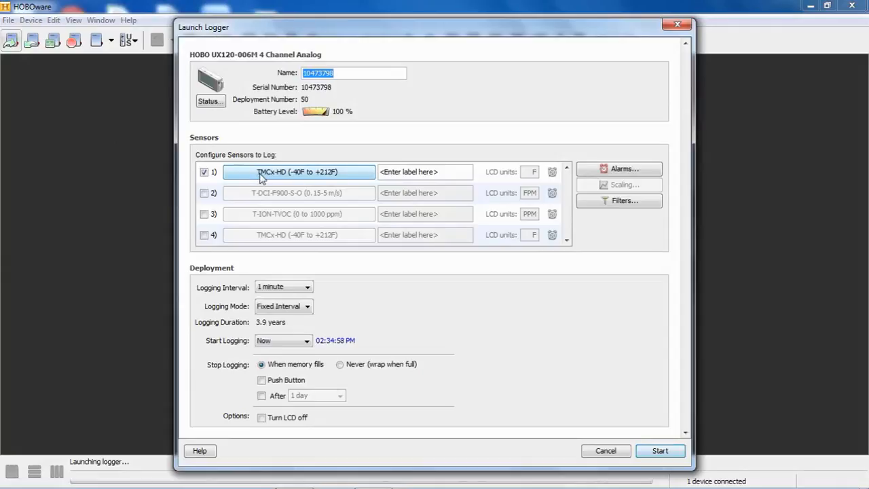
left_click(328, 176)
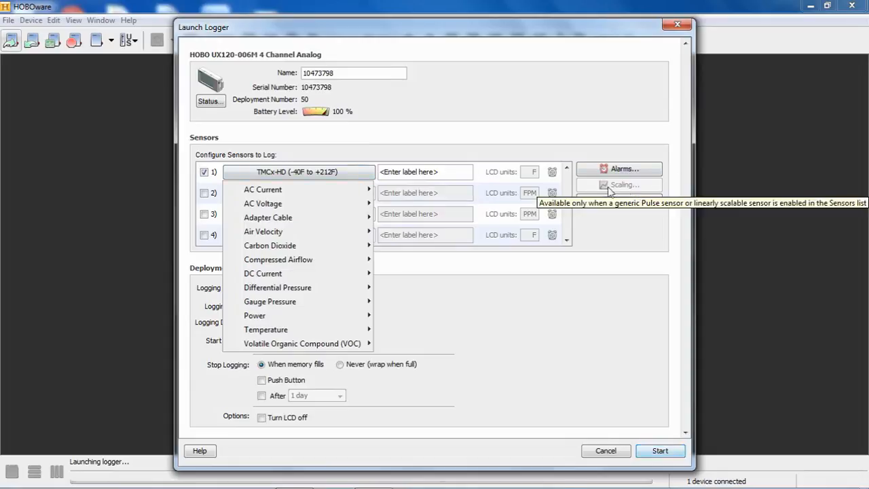
mouse_move(270, 223)
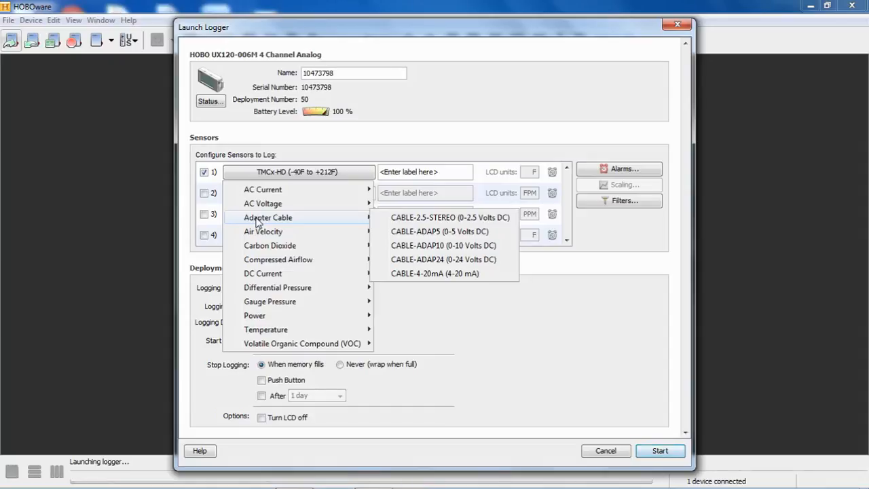
left_click(409, 234)
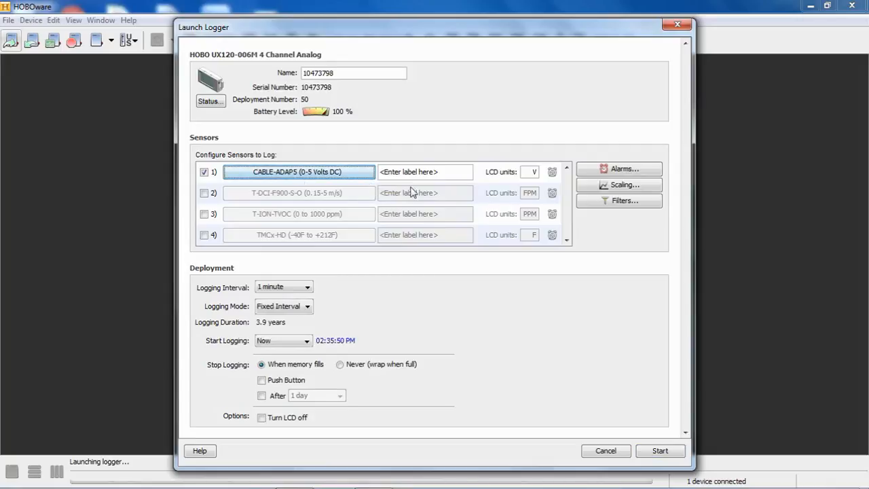
Step: Create a linear scaling series for the DC voltage sensor with scaled units PSI and a scaled Value 2 of 100
left_click(616, 189)
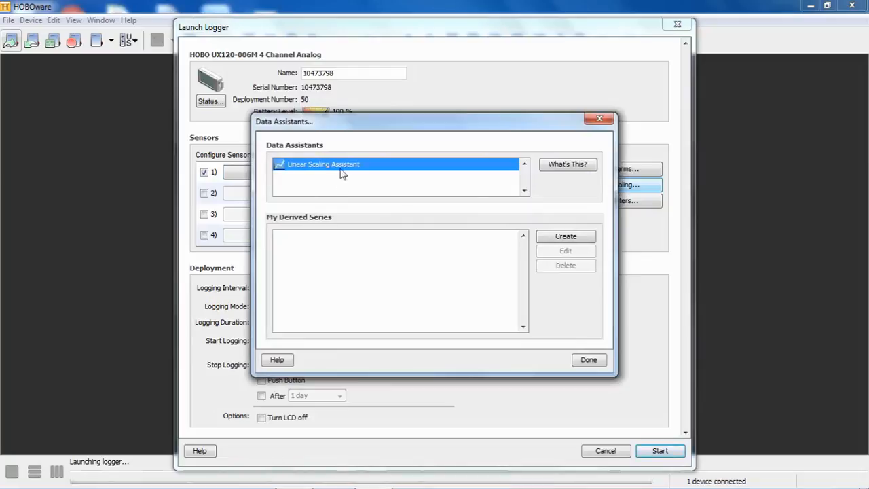
left_click(568, 241)
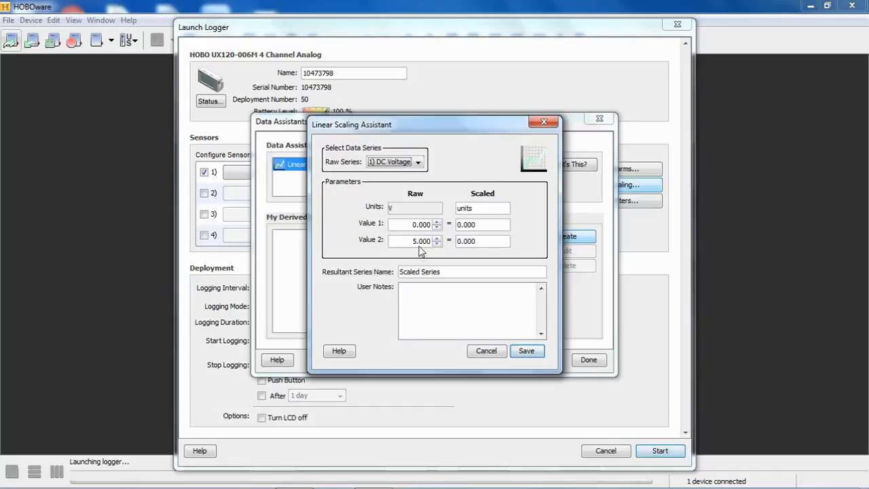
double_click(469, 210)
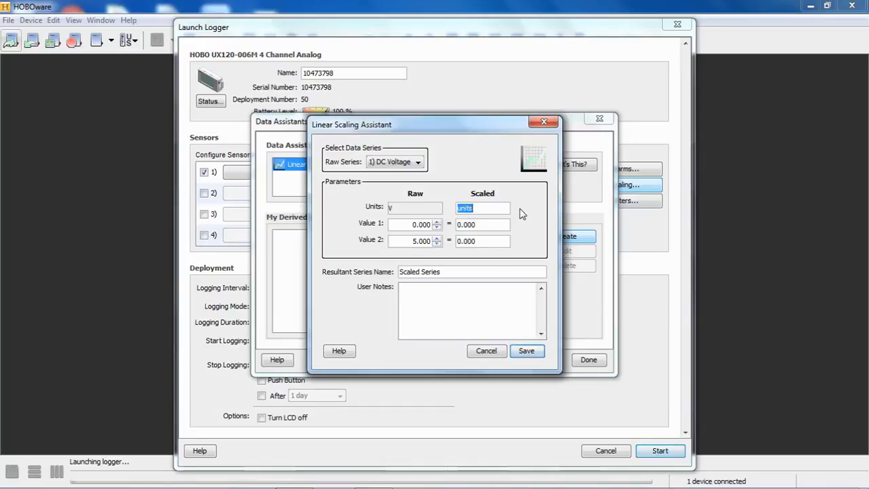
type("PSI")
left_click_drag(459, 241, 500, 242)
type("100")
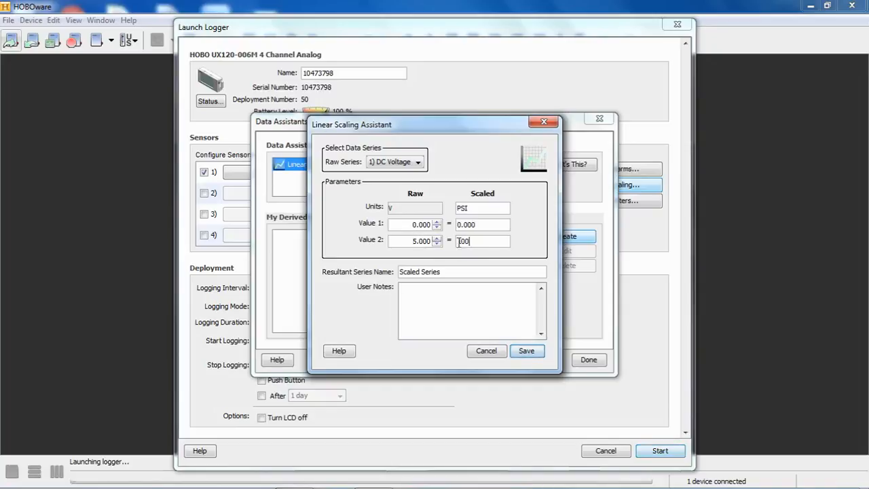
Step: Name the resultant series pressure, save it and finish the data assistants setup
key("Tab")
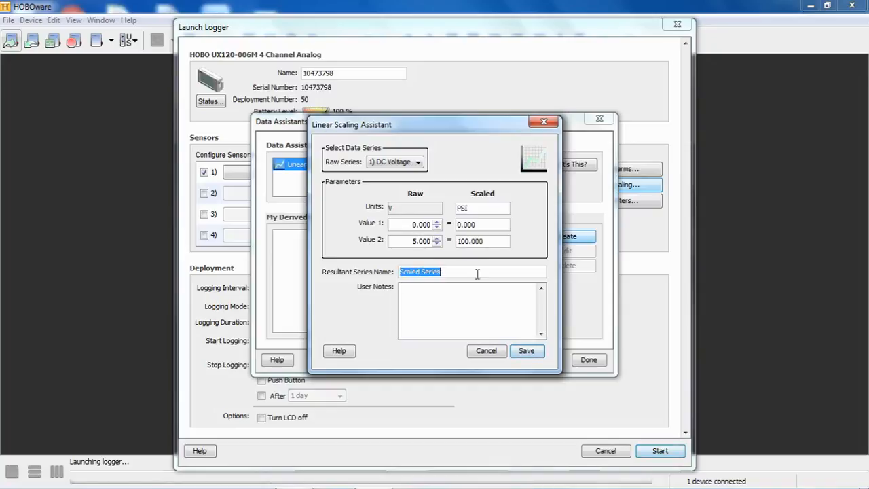
type("pressure")
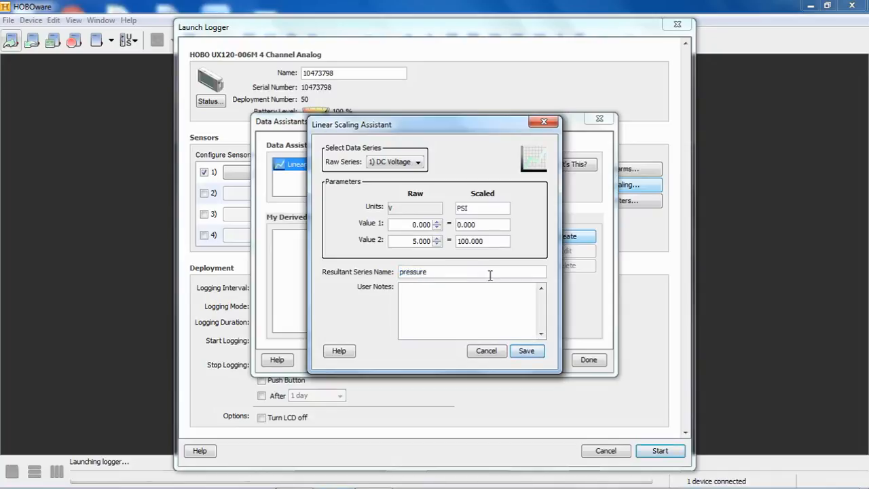
left_click(514, 352)
left_click(584, 361)
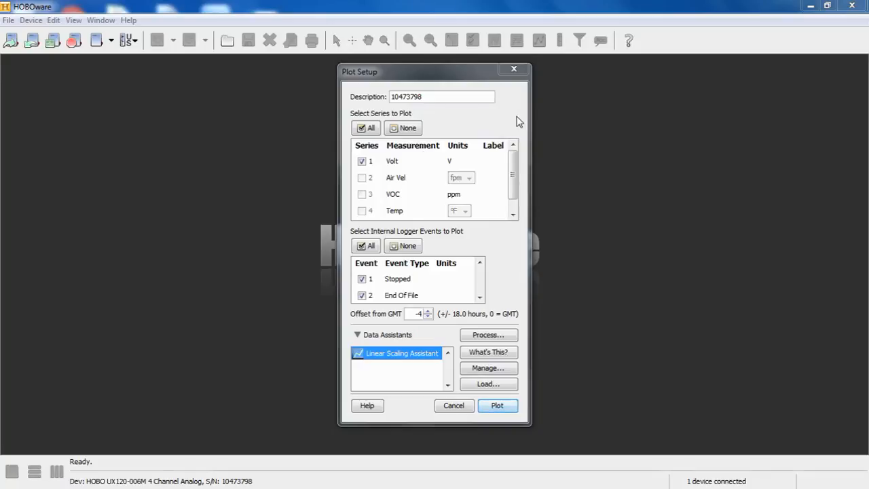
left_click(361, 179)
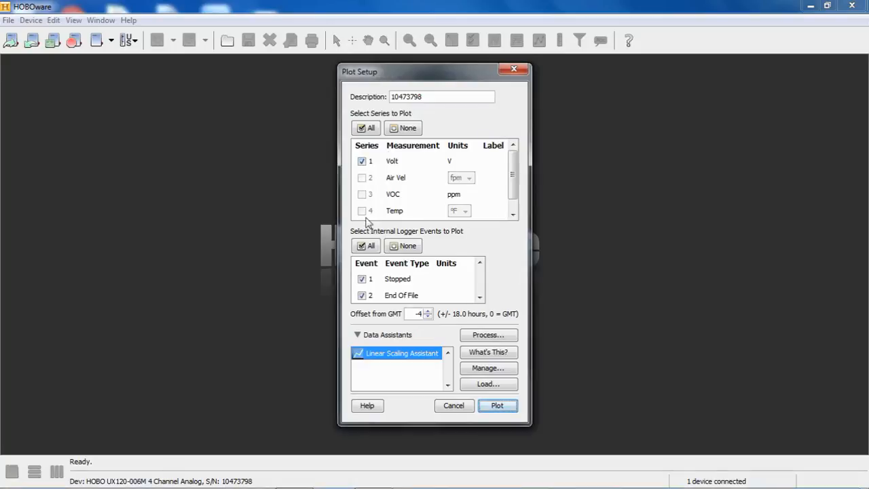
left_click(362, 160)
left_click(362, 160)
Step: Process the DC Voltage series with the Linear Scaling Assistant, setting the scaled units to PSI and scaled Value 2 to 100
left_click(473, 338)
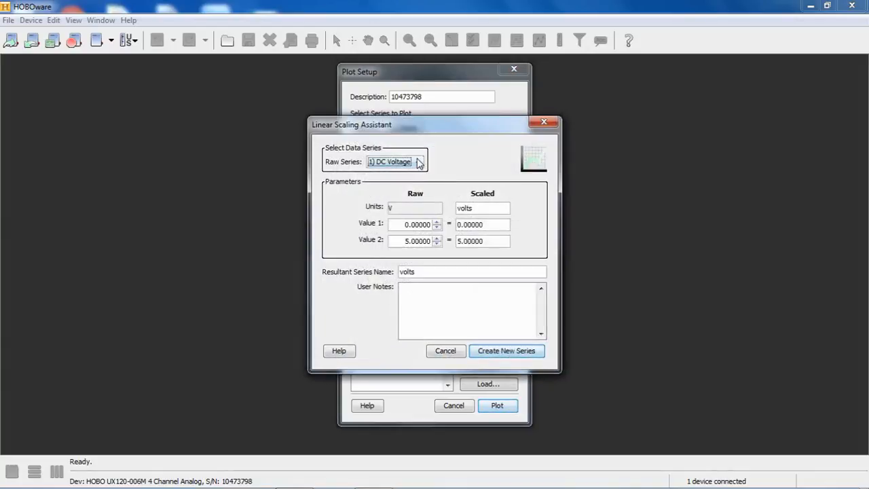
left_click(419, 163)
left_click(450, 158)
left_click(458, 212)
left_click_drag(459, 211, 488, 209)
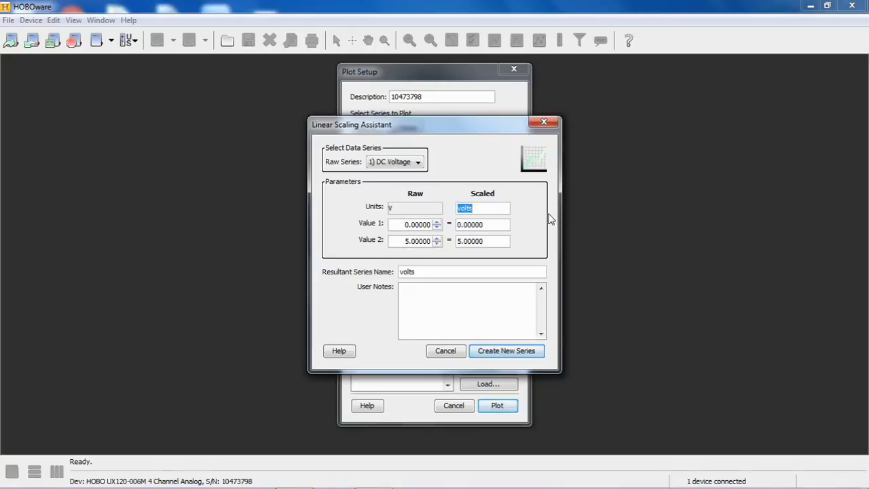
type("PSI")
left_click(459, 242)
key("Delete")
type("100")
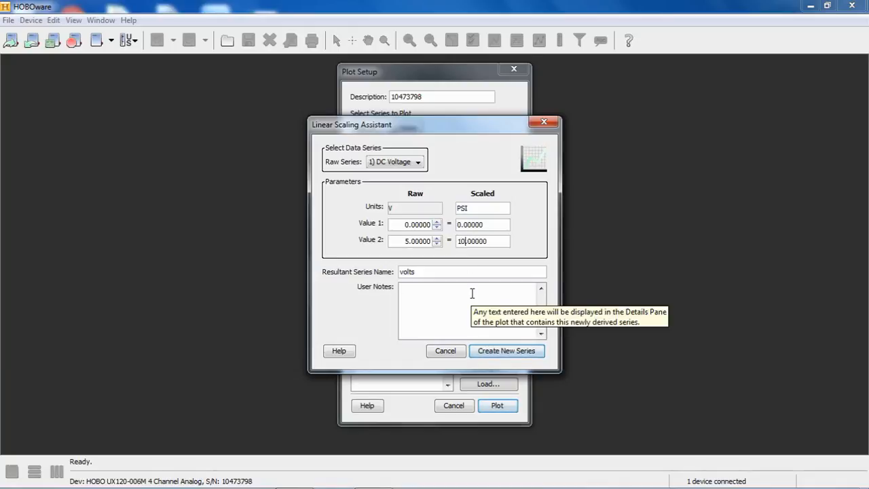
Step: Name the resultant series pressure and create the new series
left_click_drag(400, 272, 462, 272)
type("pressure")
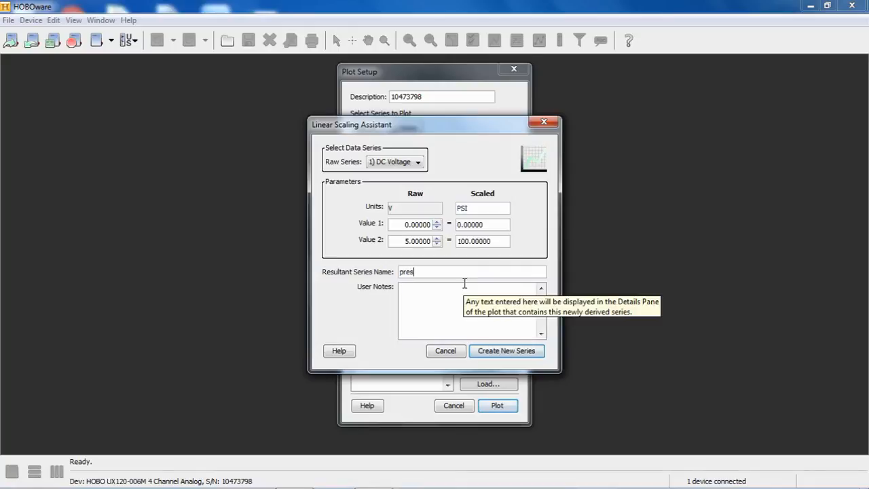
left_click(495, 351)
Step: Plot only the pressure series, excluding the Volt series and all internal logger events
mouse_move(514, 184)
left_mouse_down()
mouse_move(513, 170)
mouse_move(514, 187)
left_mouse_up()
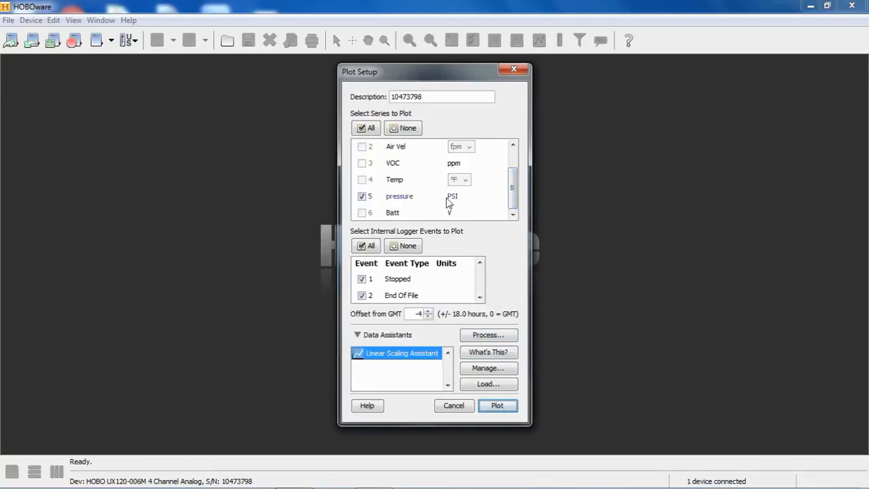
left_click_drag(514, 197, 519, 163)
left_click(361, 161)
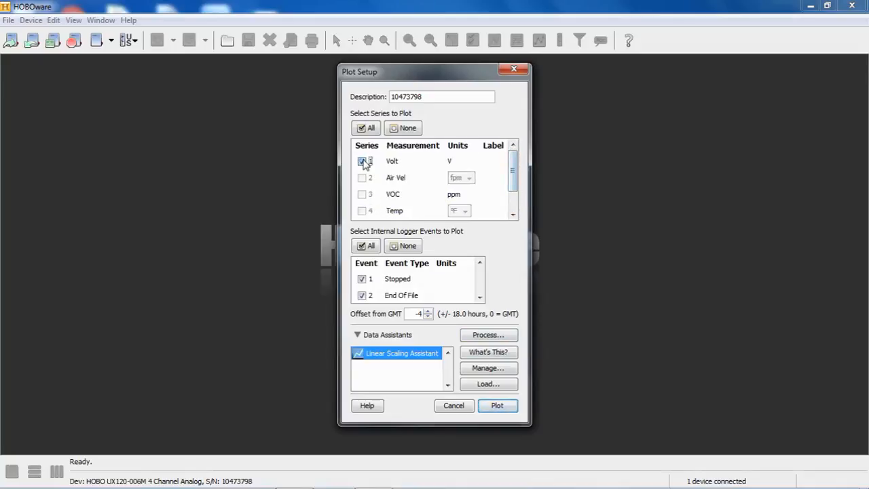
left_click_drag(514, 171, 514, 188)
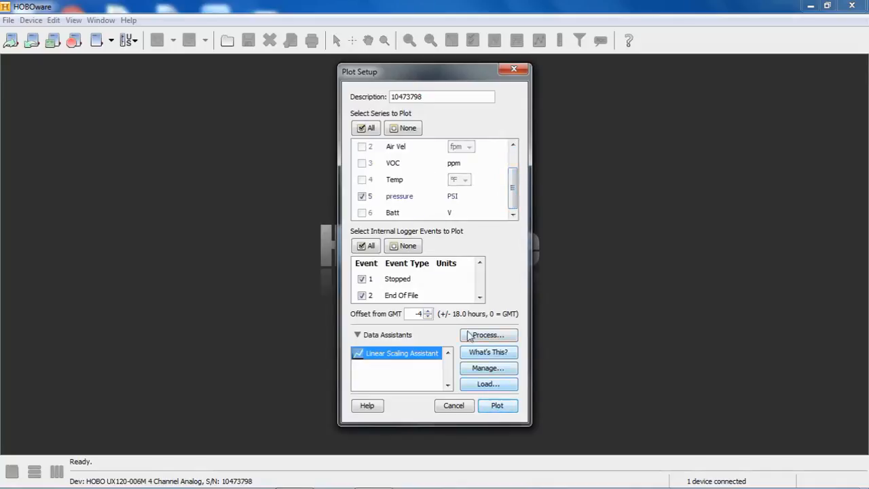
left_click(405, 247)
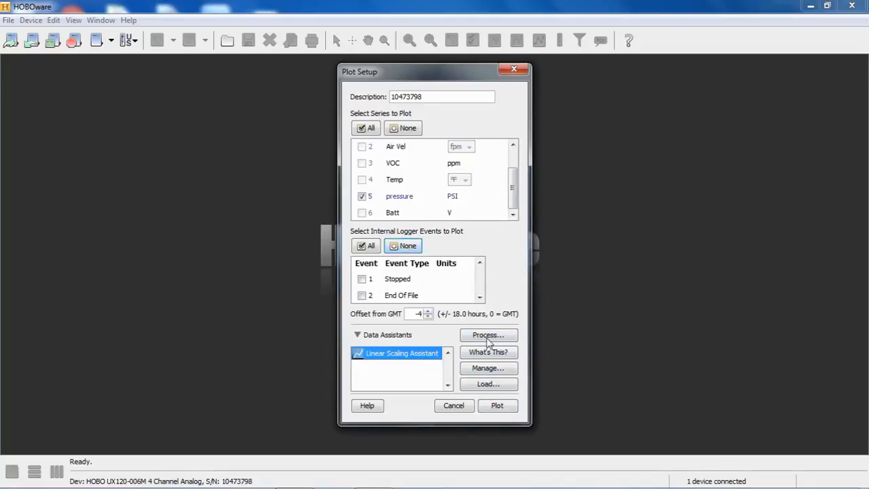
left_click(497, 406)
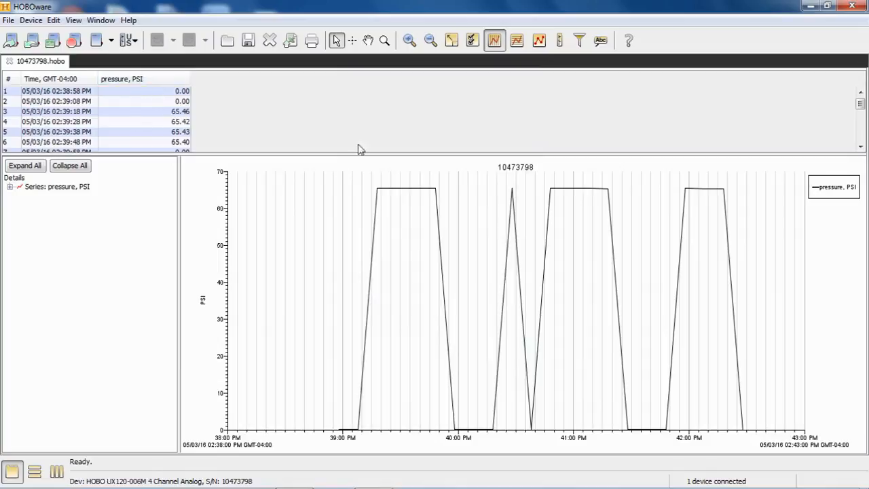
Step: Save the pressure plot as a project in the HOBOware folder under the suggested file name
left_click(8, 21)
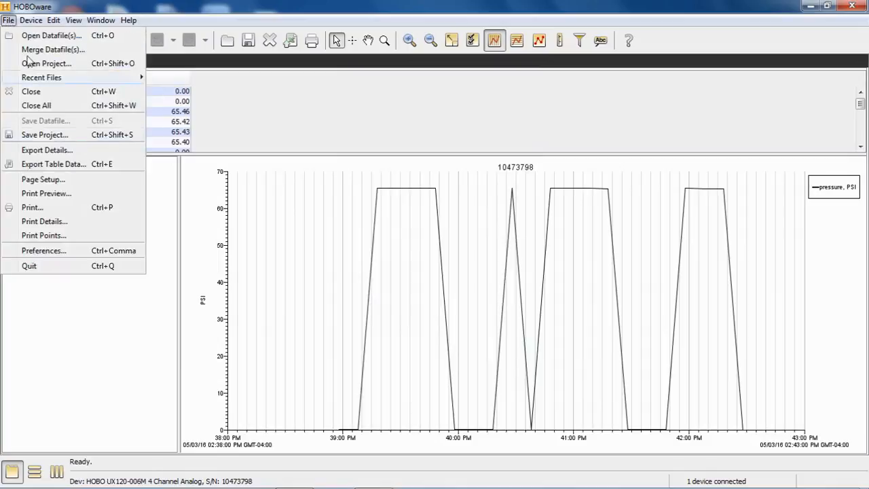
left_click(34, 130)
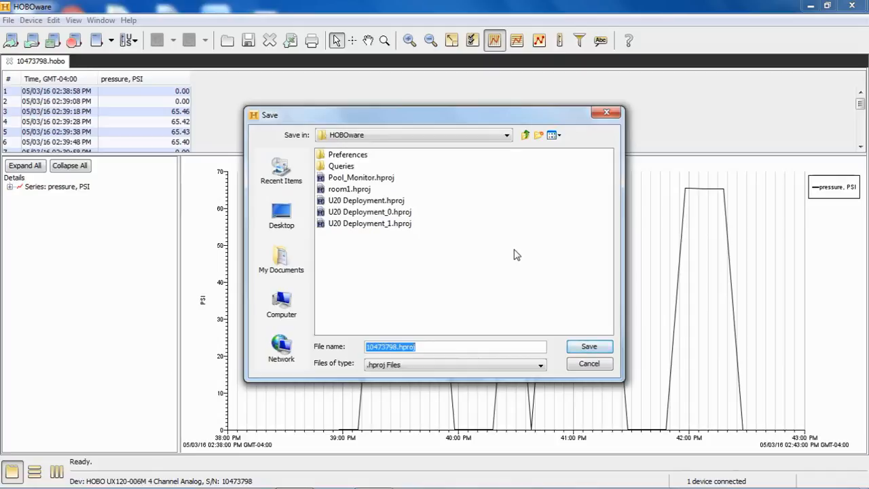
key("Return")
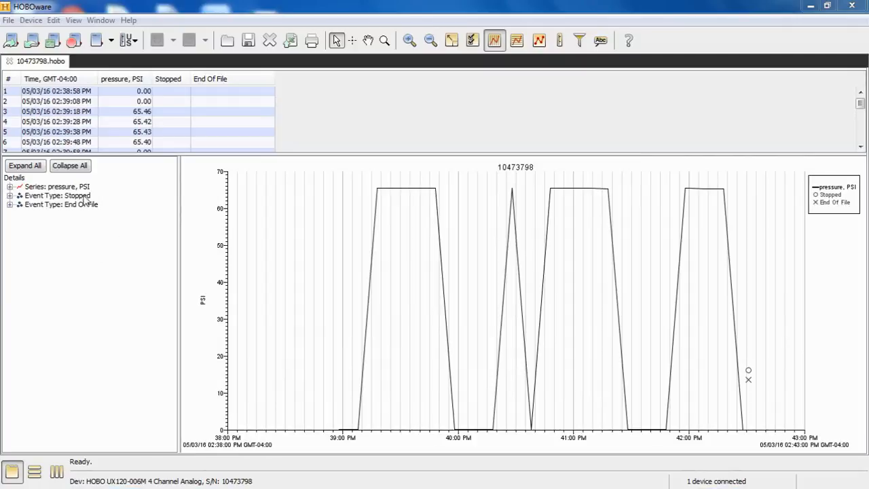
Step: Expand the pressure series details to examine its Linear Scaling Parameters
left_click(9, 186)
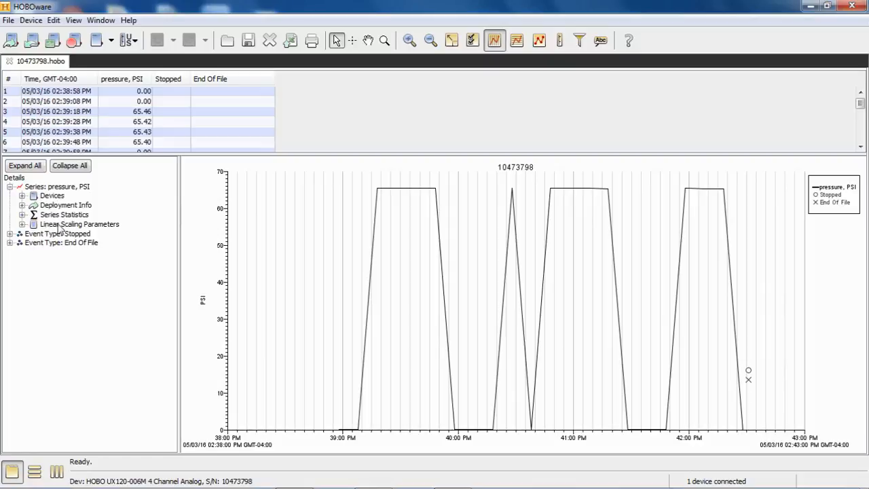
left_click(22, 224)
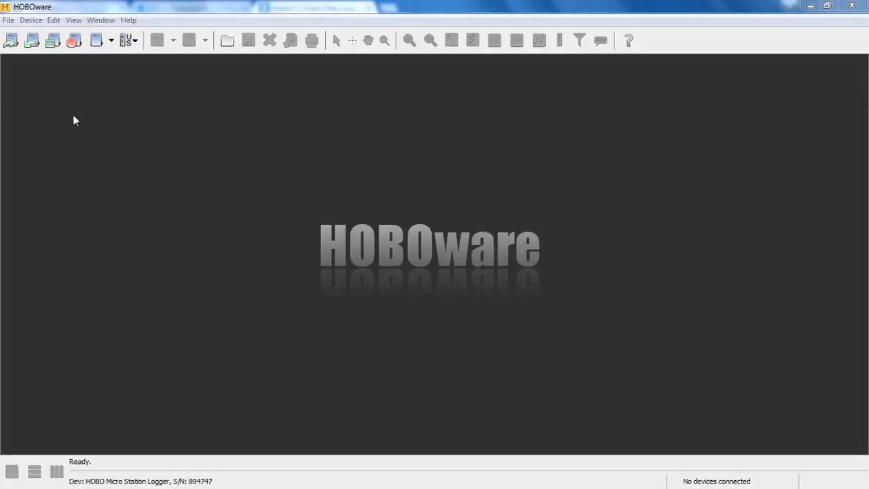
Step: Open the launch settings for the HOBO Micro Station Logger and begin a linear scaling series for its water content sensor
left_click(11, 41)
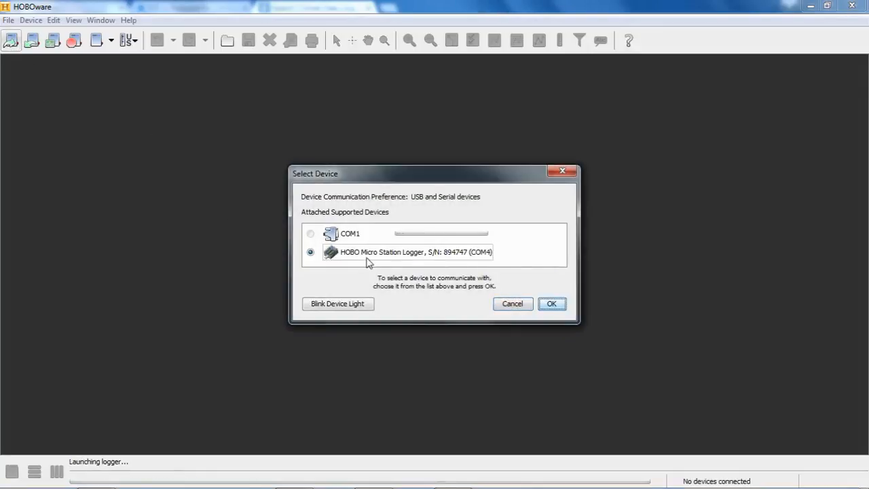
left_click(561, 306)
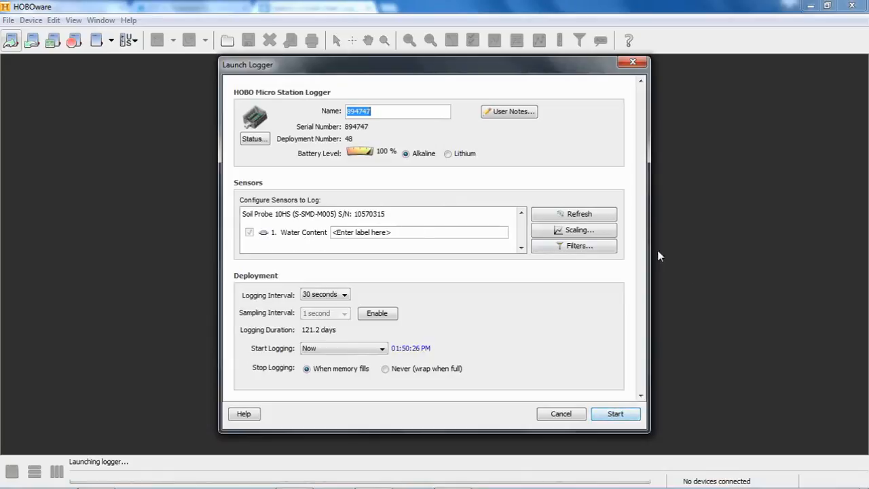
left_click(578, 234)
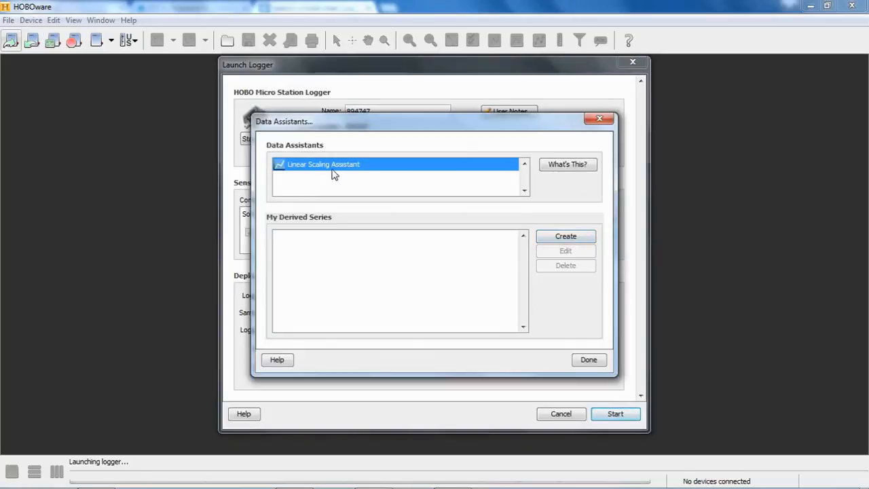
left_click(561, 239)
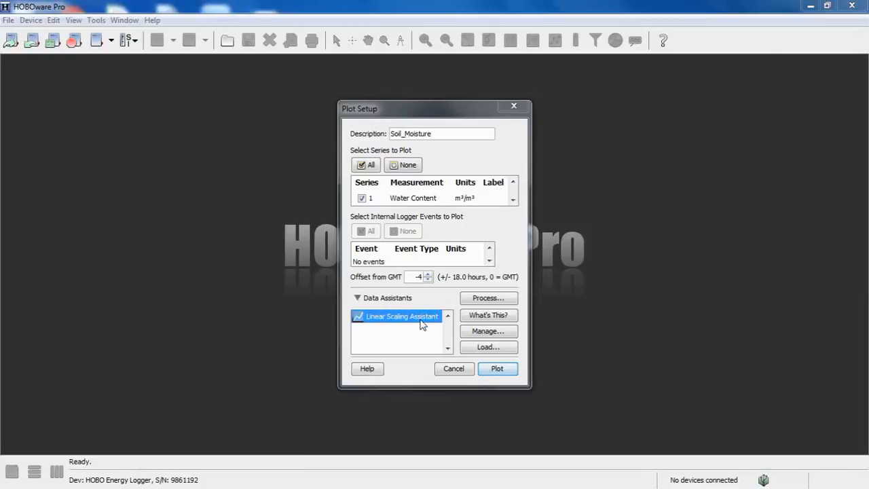
Step: Open the Linear Scaling Assistant for the Water Content series of the Soil_Moisture data
left_click(477, 300)
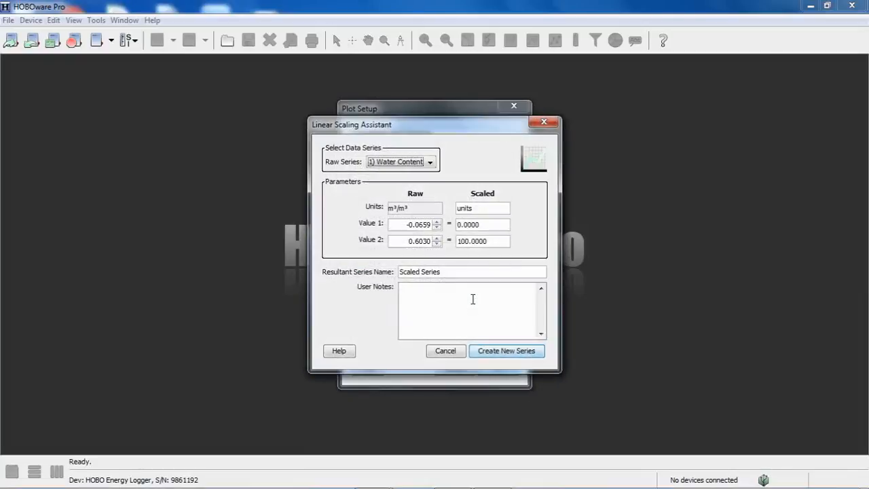